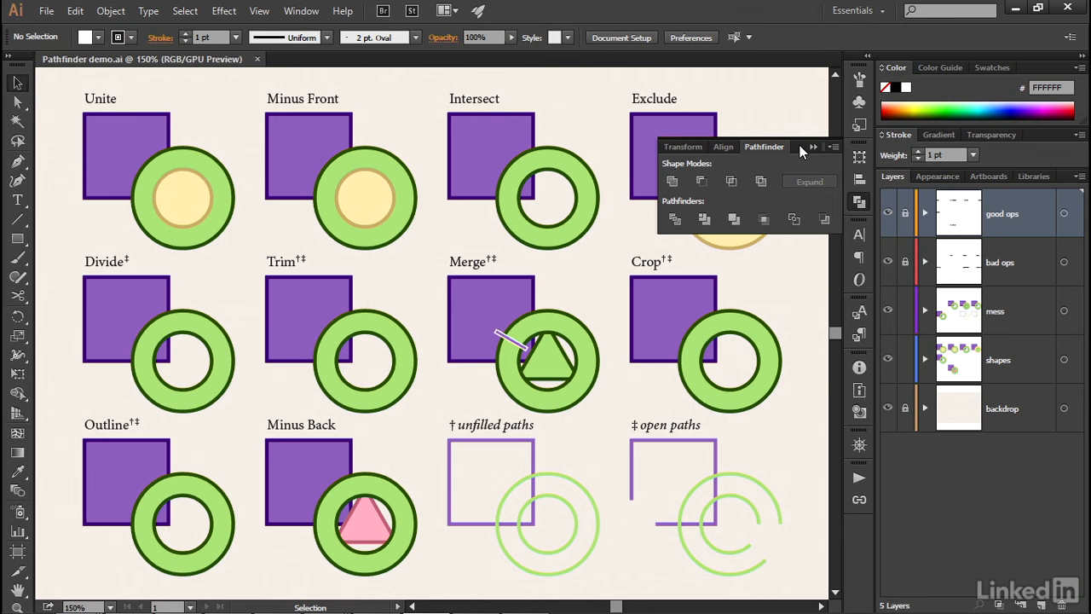
Step: Dock the floating Pathfinder panel group between the Stroke and Layers panel groups
drag(800, 146, 913, 169)
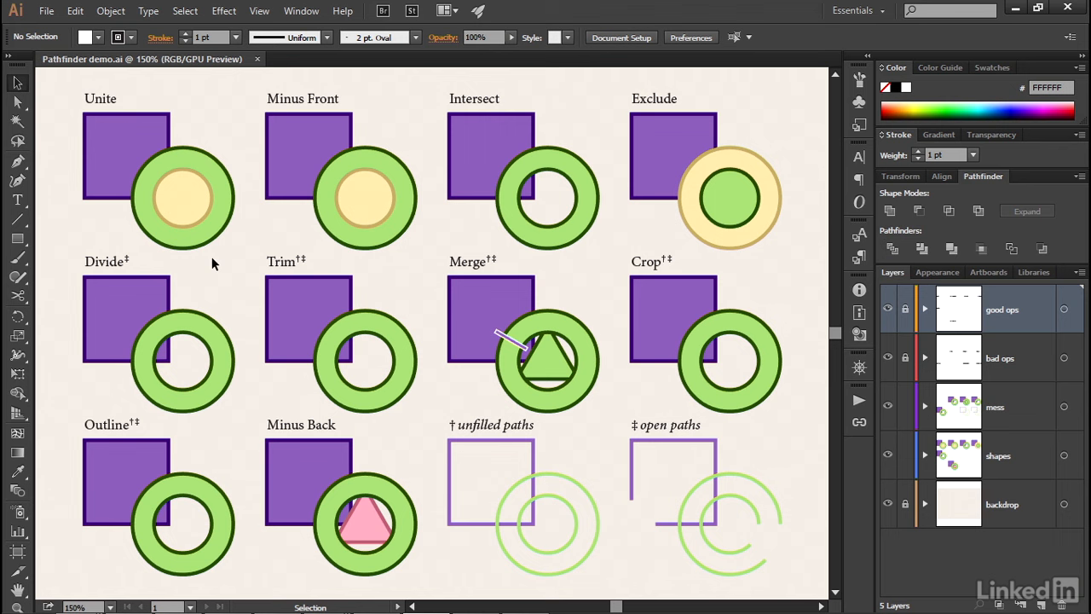
Step: Move the Divide example's green ring further over its purple square, and undo the move
click(109, 299)
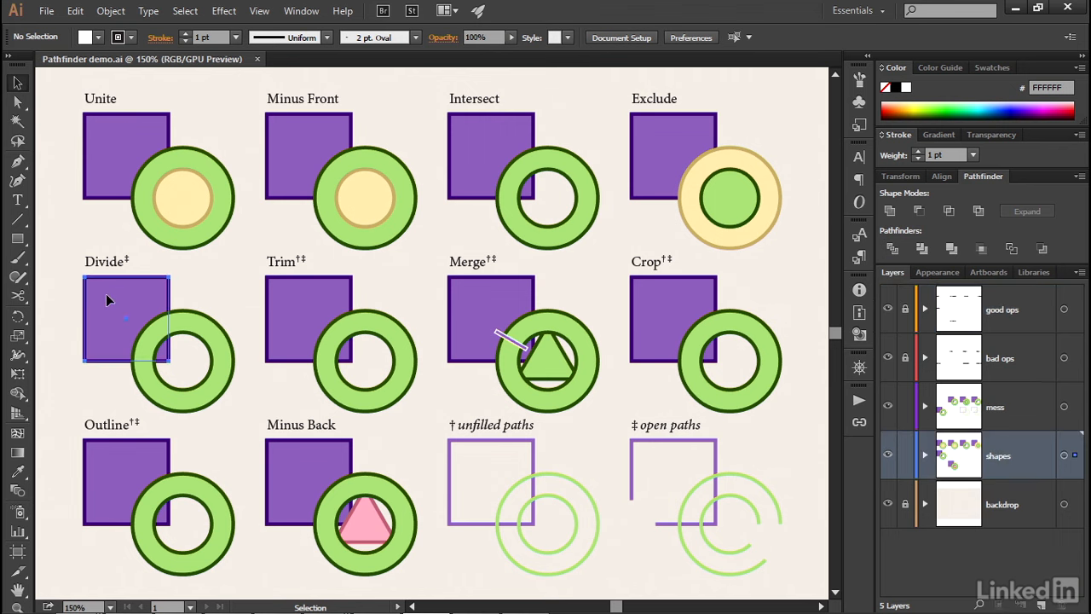
click(203, 333)
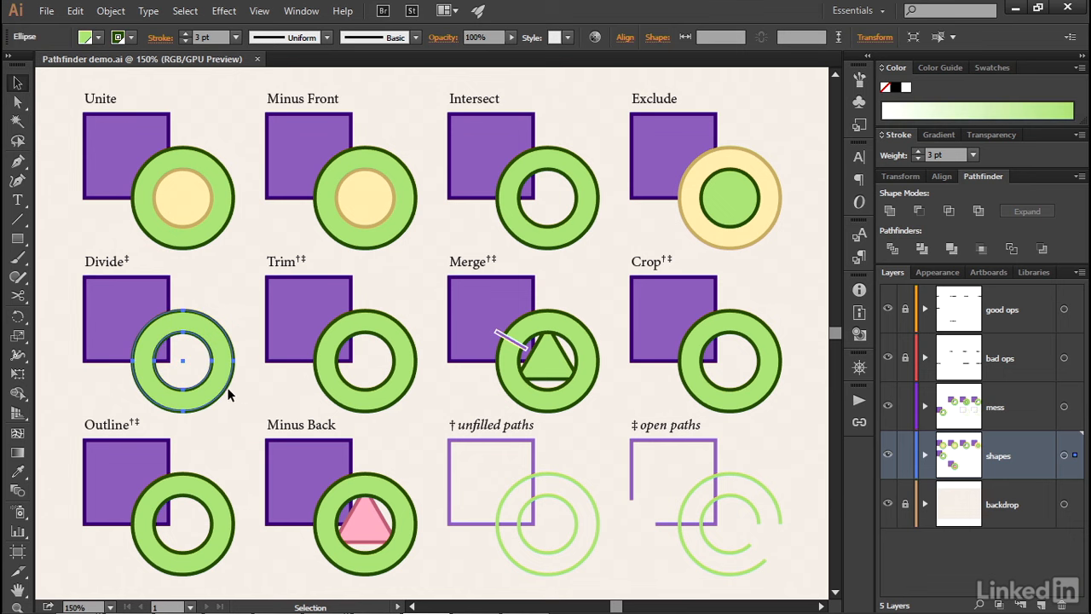
drag(218, 394, 195, 382)
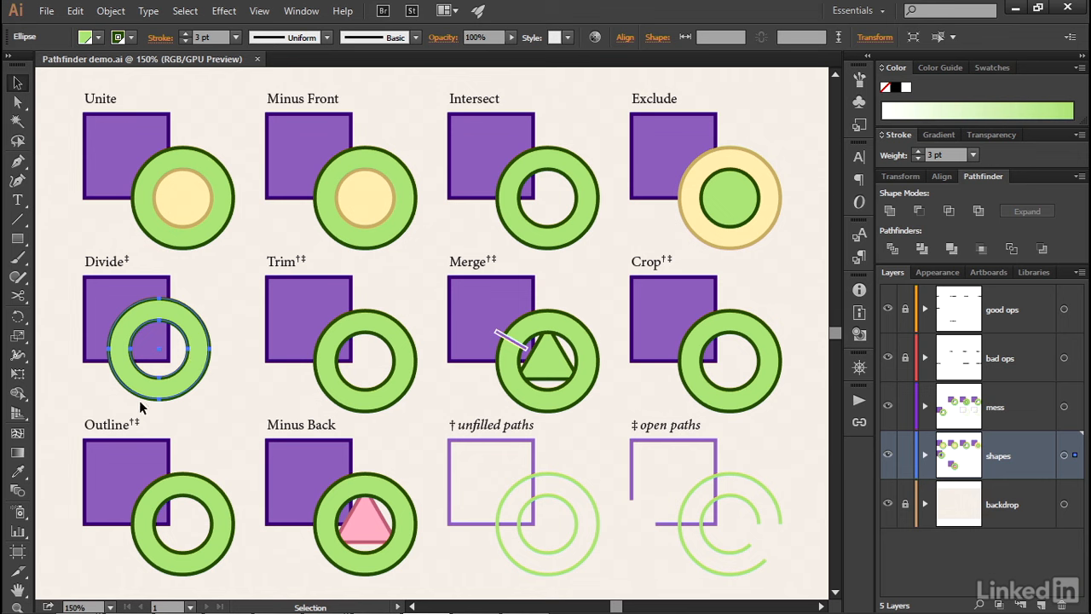
key(a)
key(ctrl+z)
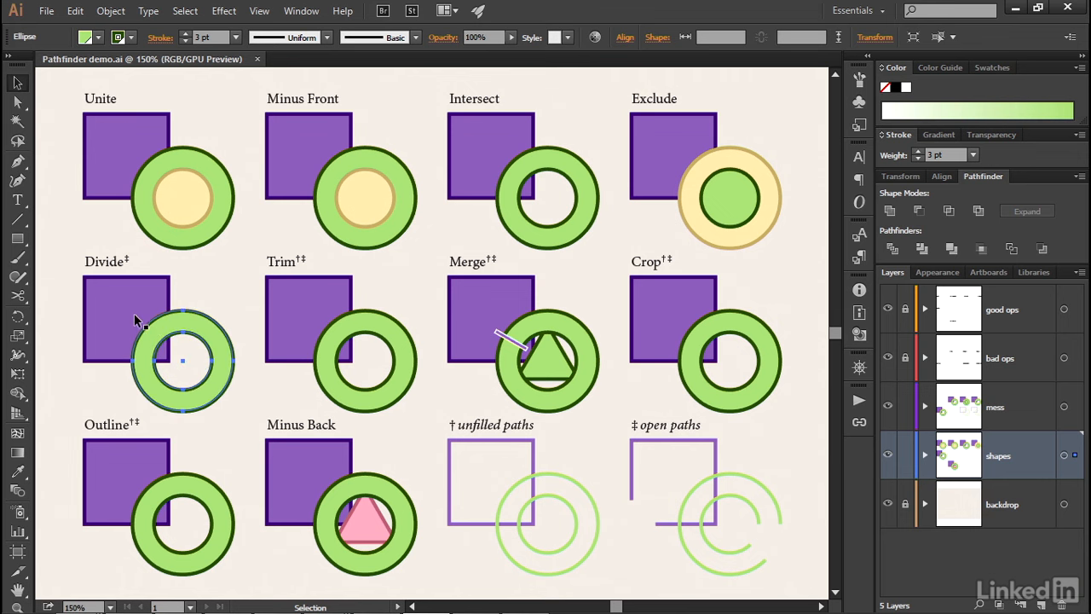
Step: Combine the Unite example's cream inner circle and green outer circle into a compound path
click(183, 204)
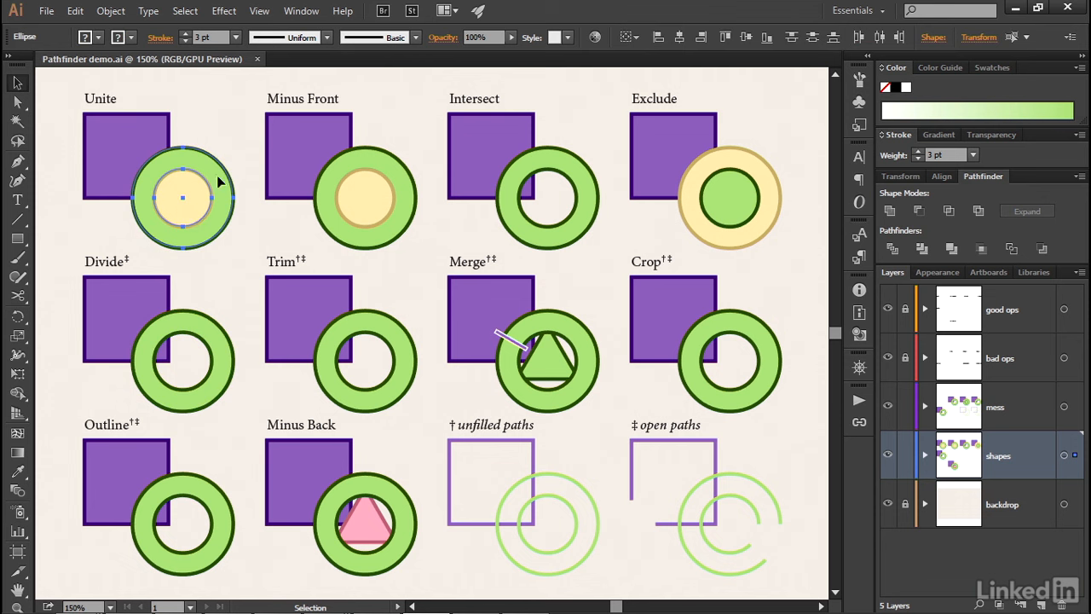
click(115, 11)
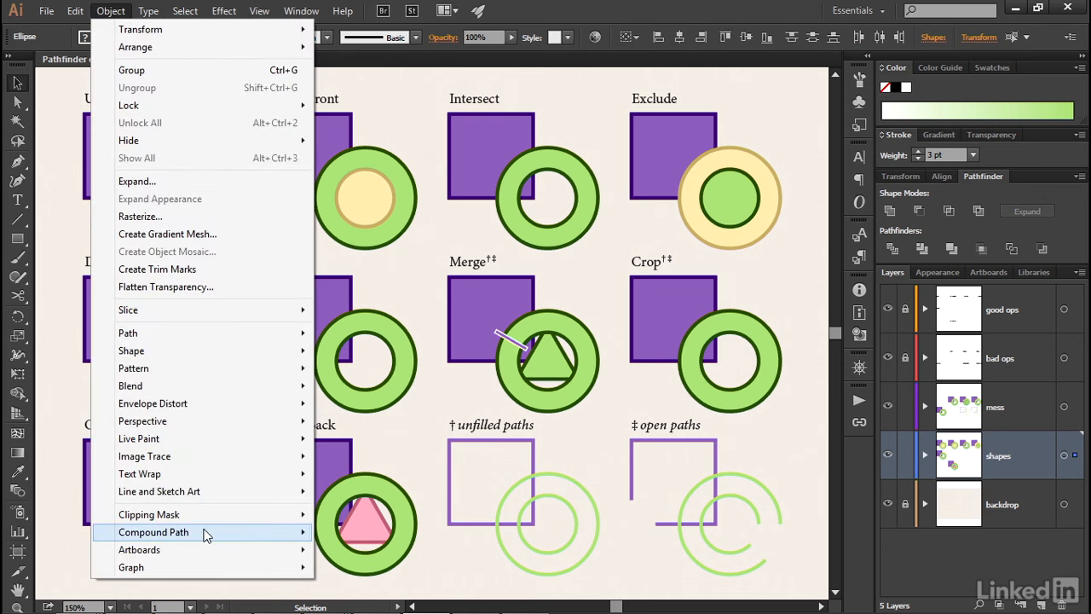
mouse_move(207, 532)
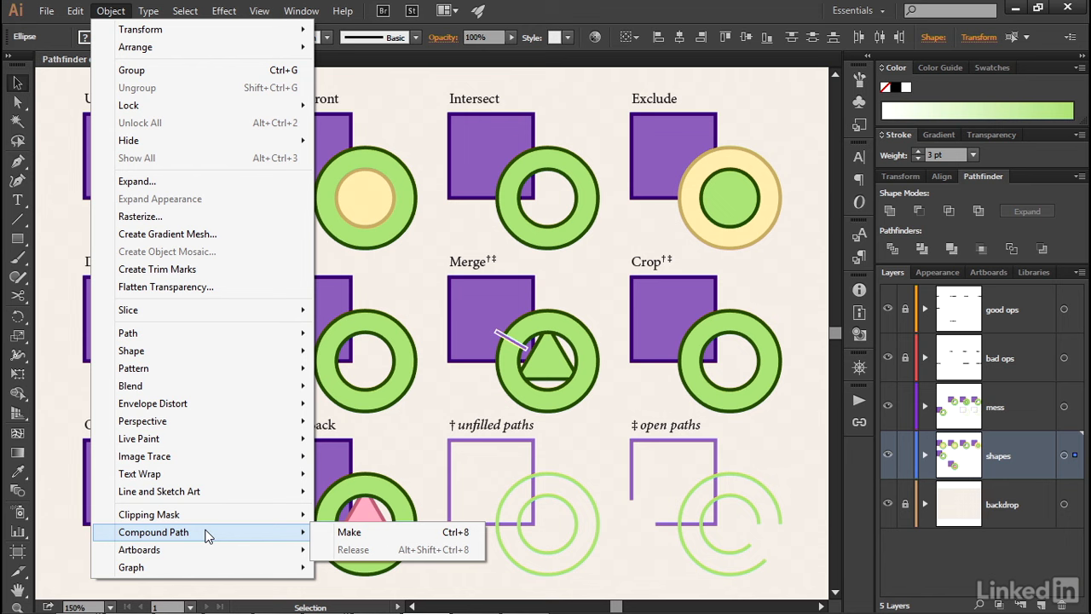
click(393, 530)
Step: Move the Unite ring over its square, open its outer ellipse into a pie wedge, and undo these edits
drag(176, 235, 143, 227)
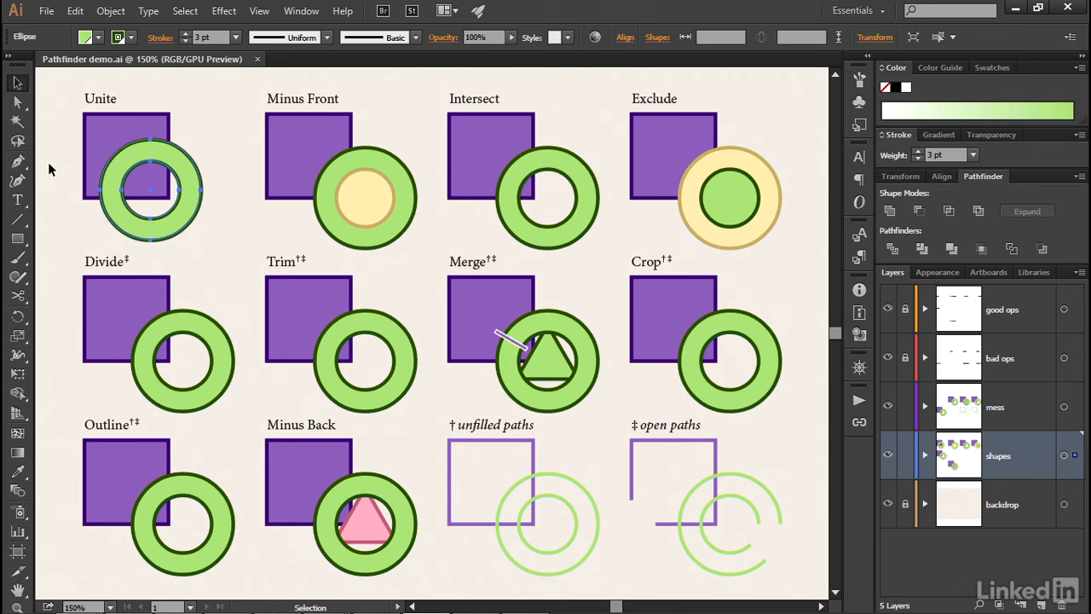
click(19, 223)
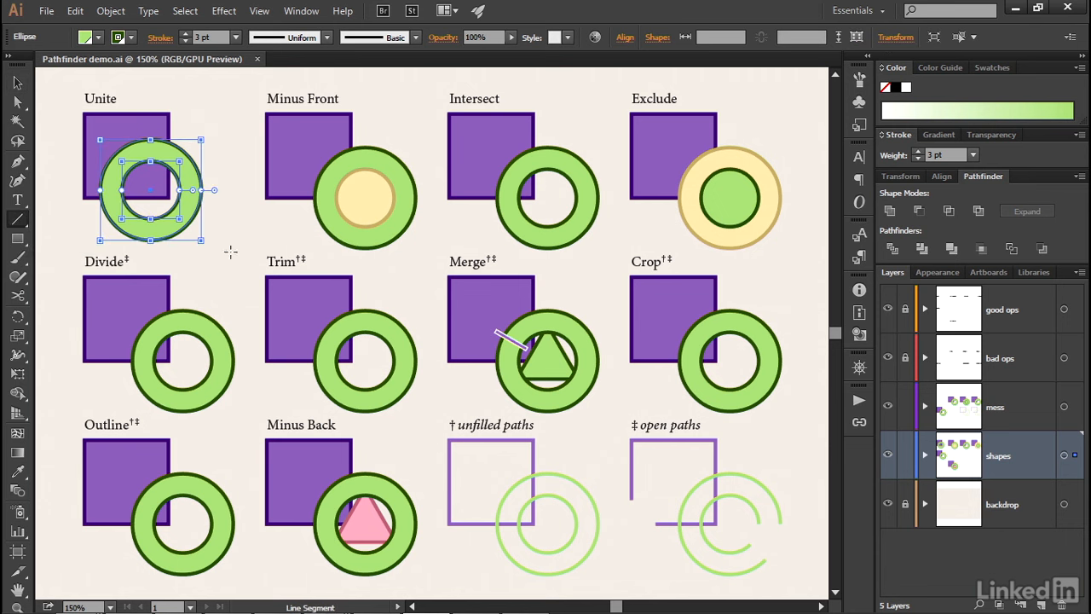
mouse_move(214, 193)
drag(215, 195, 186, 254)
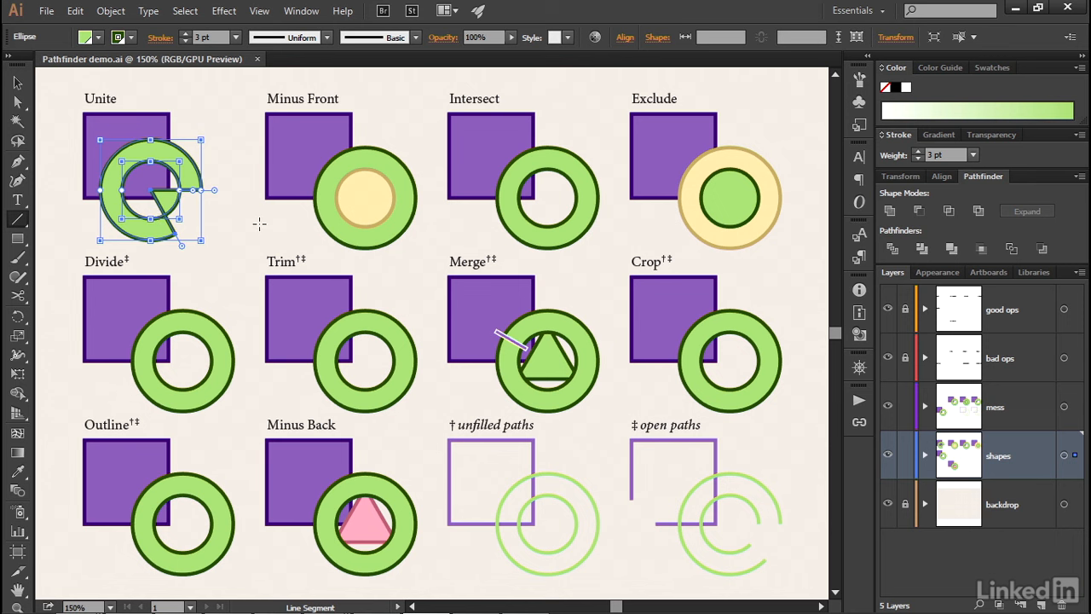
key(ctrl+z)
key(ctrl+z)
key(ctrl+z)
key(ctrl+z)
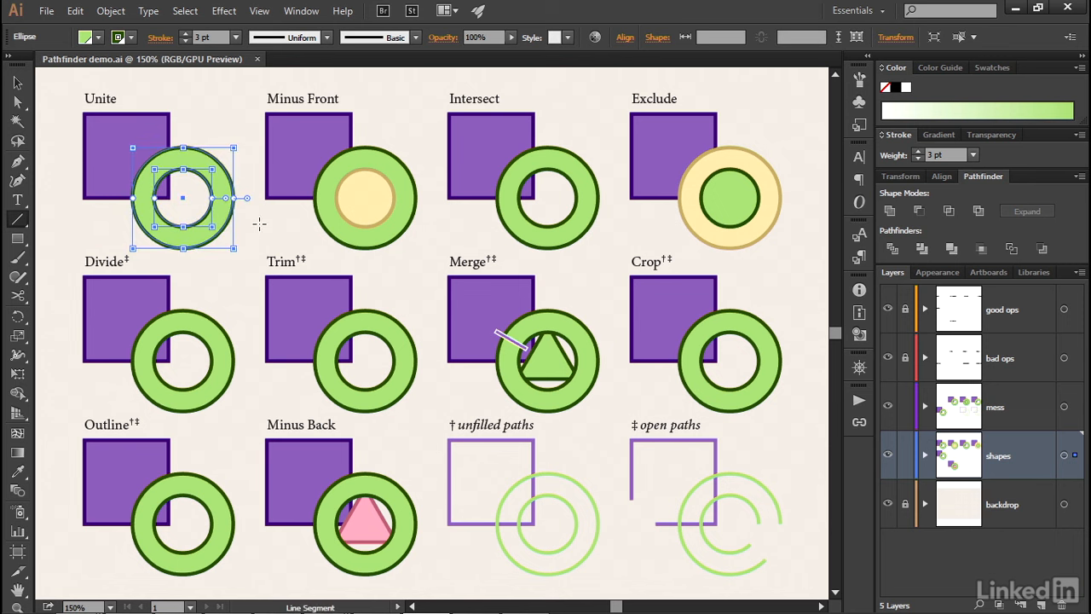
Step: Merge the Unite example's purple square and green ring into one shape with the Unite operation
click(25, 86)
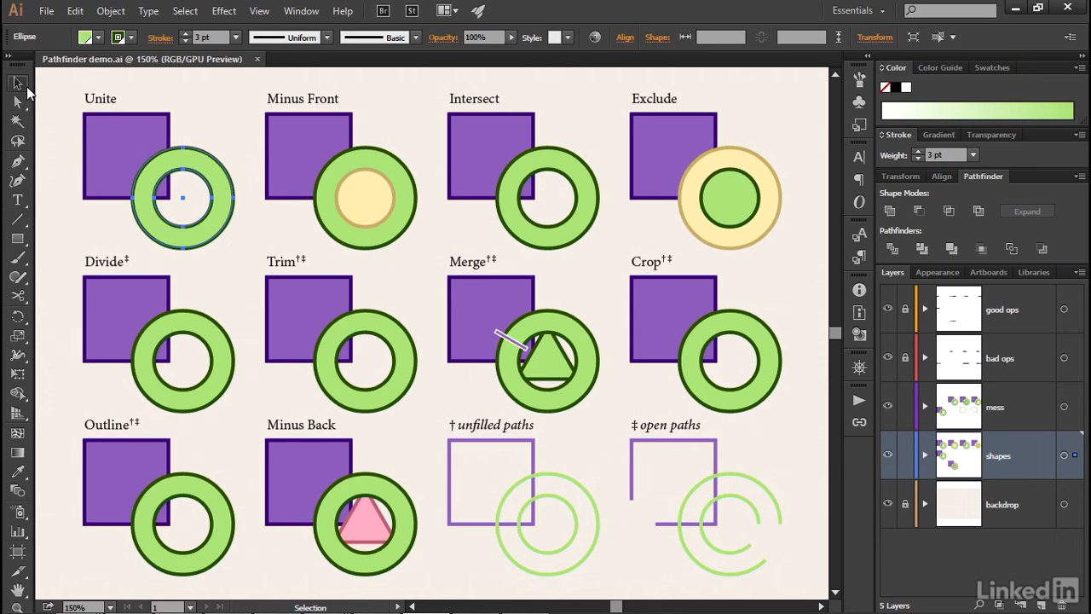
shift+click(139, 125)
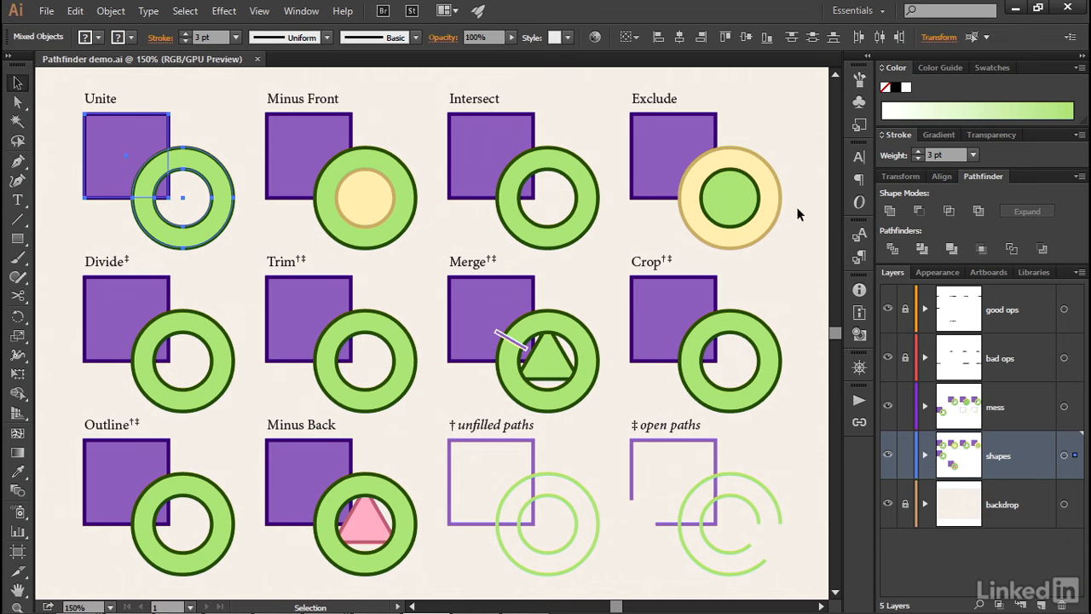
click(887, 213)
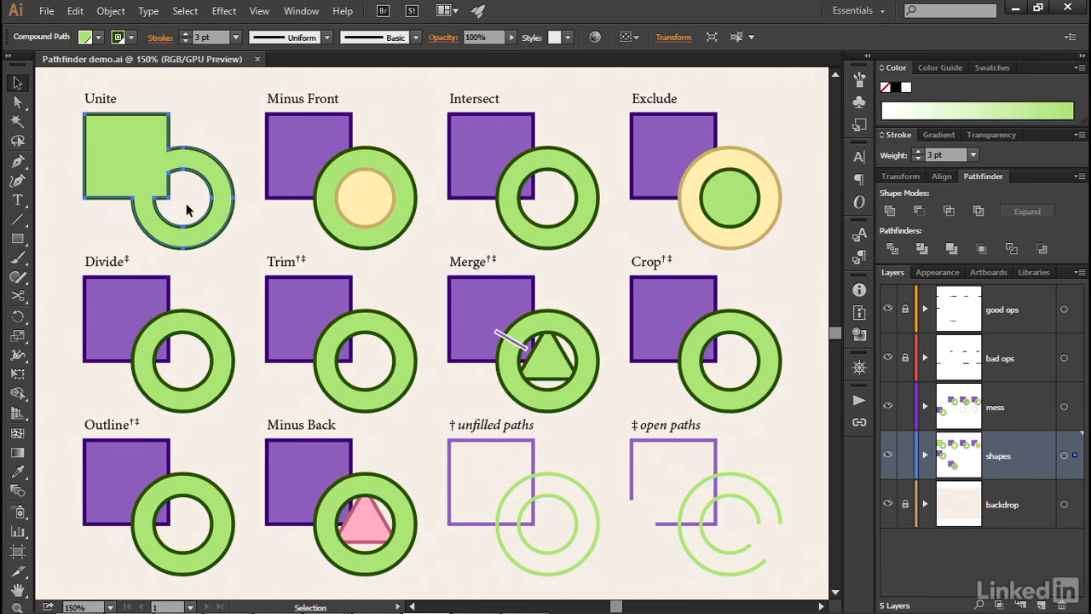
Step: Subtract the cream circle from the green circle in the Minus Front example with the Minus Front operation
key(z)
click(325, 148)
click(431, 373)
key(space)
drag(384, 284, 285, 225)
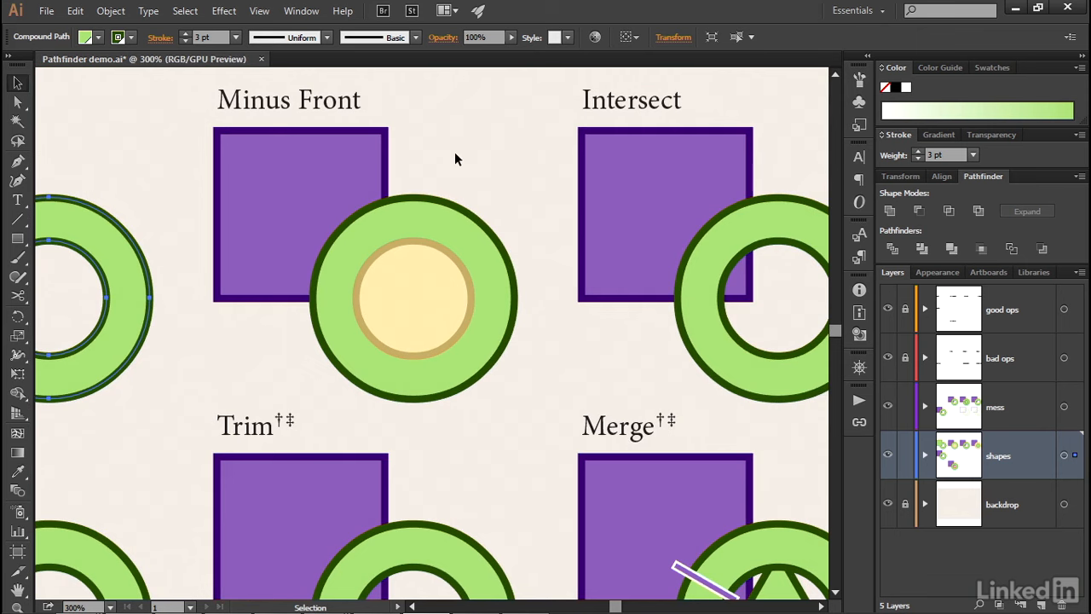
click(431, 352)
shift+click(462, 379)
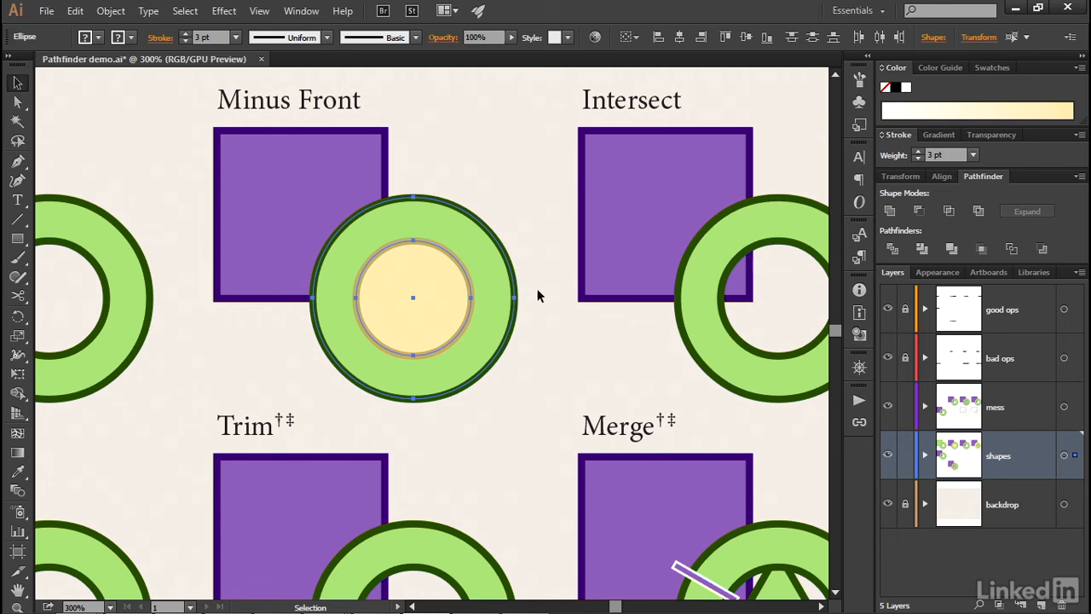
click(919, 213)
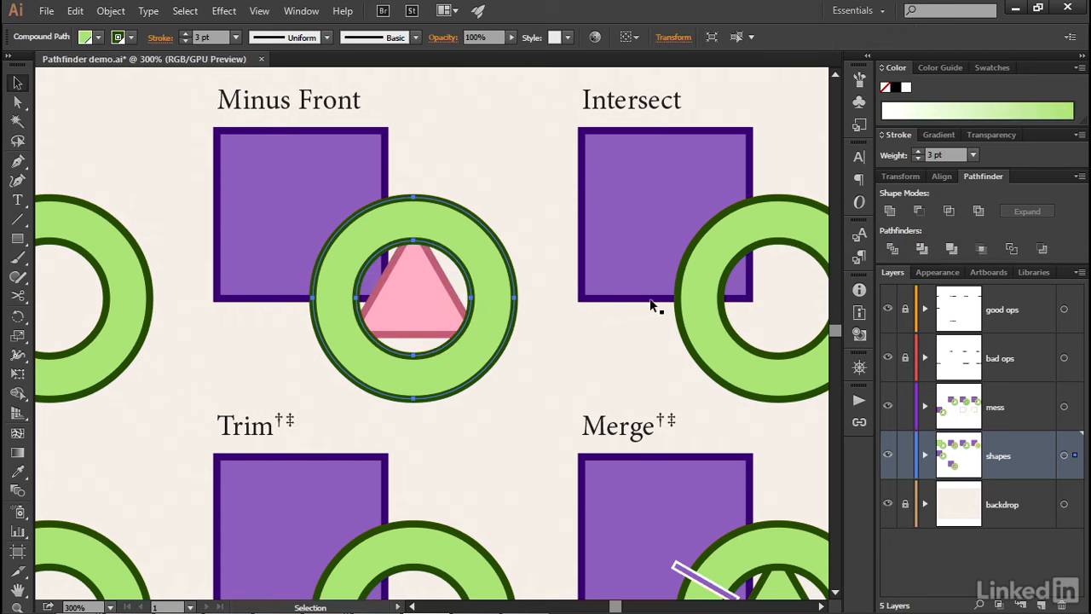
Step: Move the Minus Front ring up over its square, check it with the Line Segment tool for live shape handles, and undo the move
drag(362, 279, 338, 224)
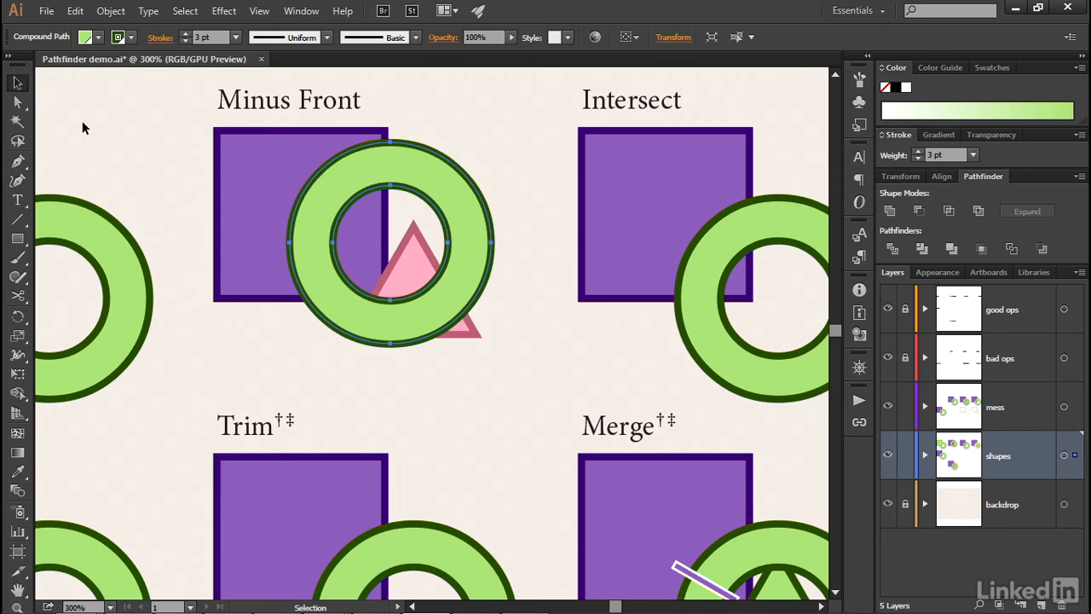
click(18, 219)
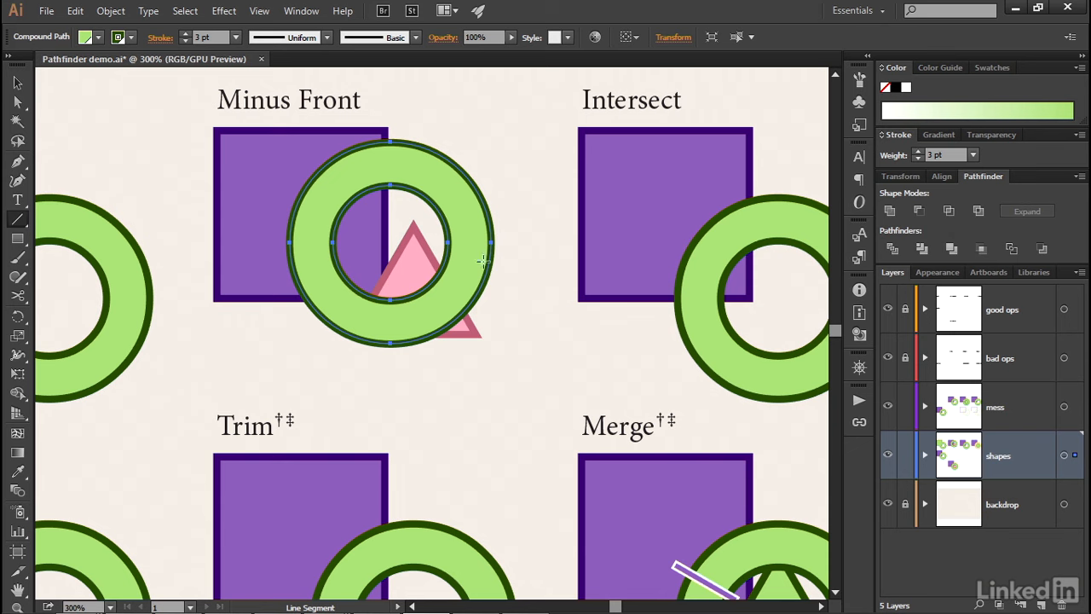
key(ctrl+z)
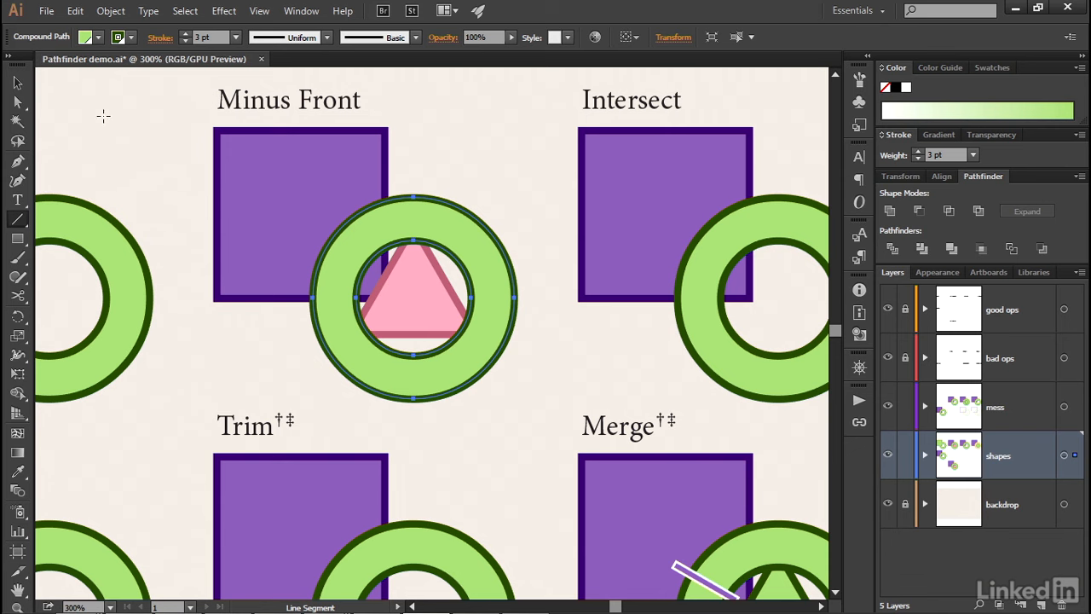
Step: Subtract the green ring and pink triangle from the purple square in the Minus Front example
key(v)
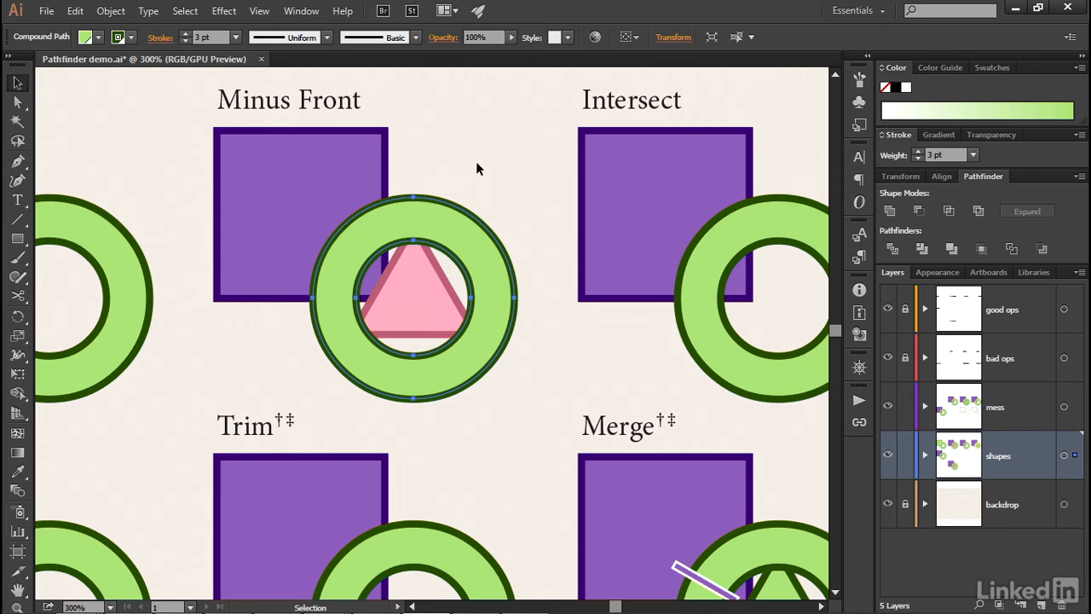
drag(474, 163, 280, 338)
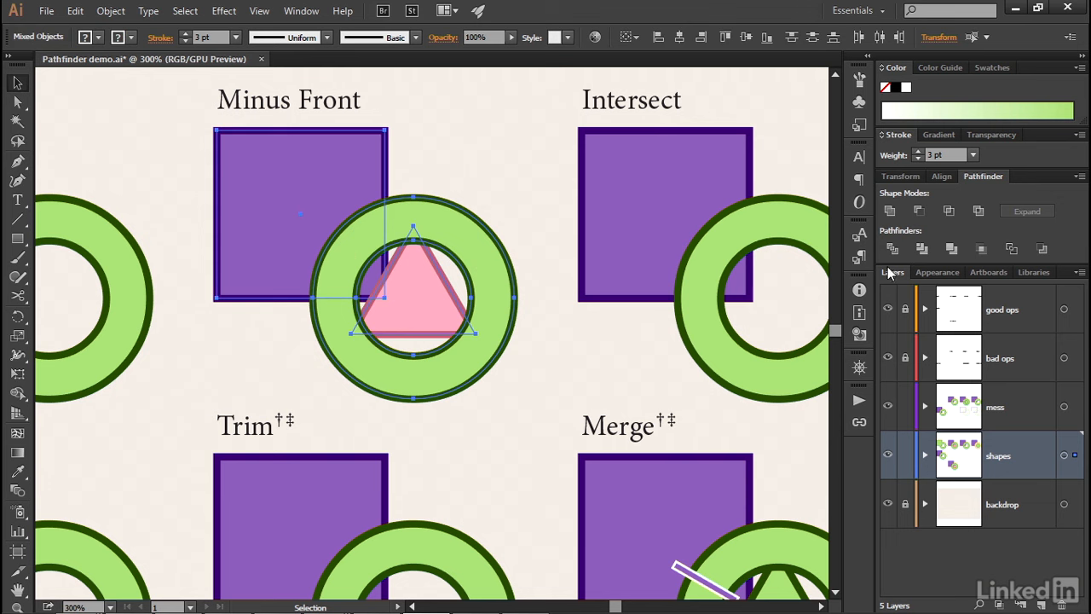
click(919, 212)
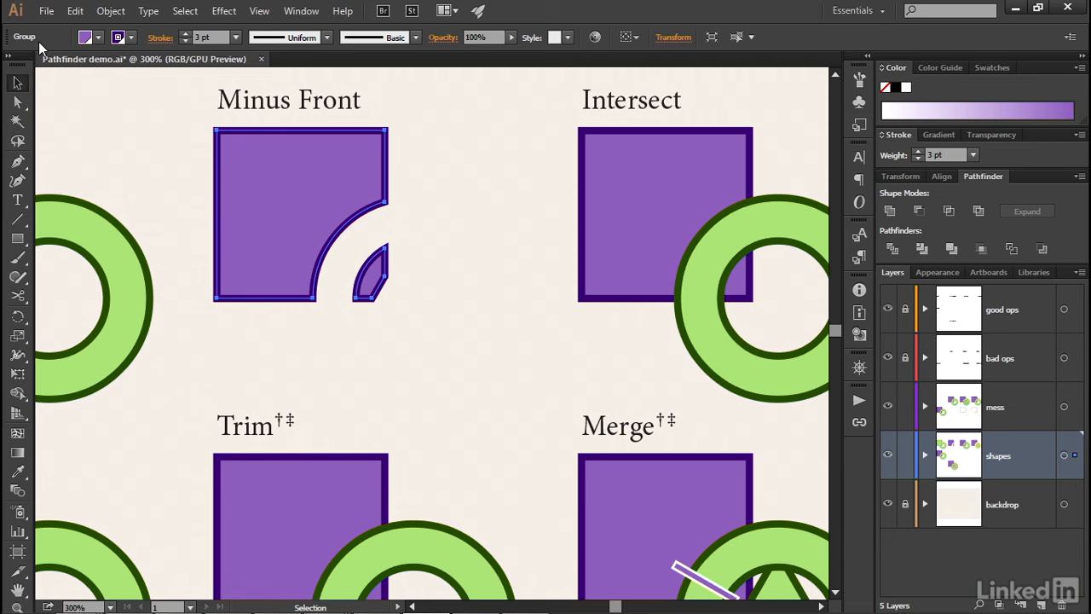
Step: Ungroup the Minus Front pieces and move the small purple sliver slightly away from the square
click(112, 11)
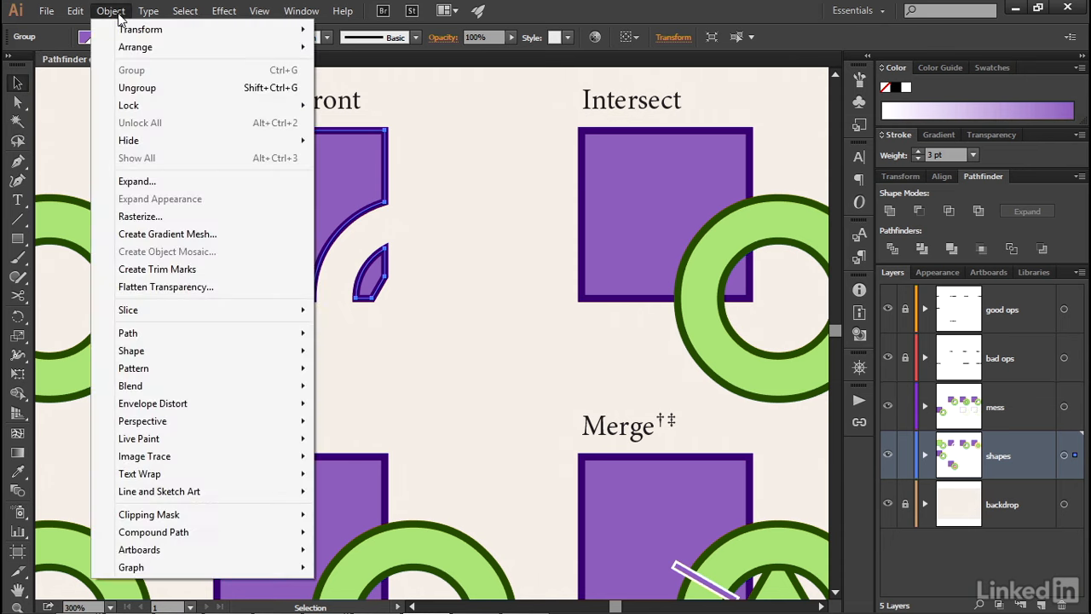
click(181, 88)
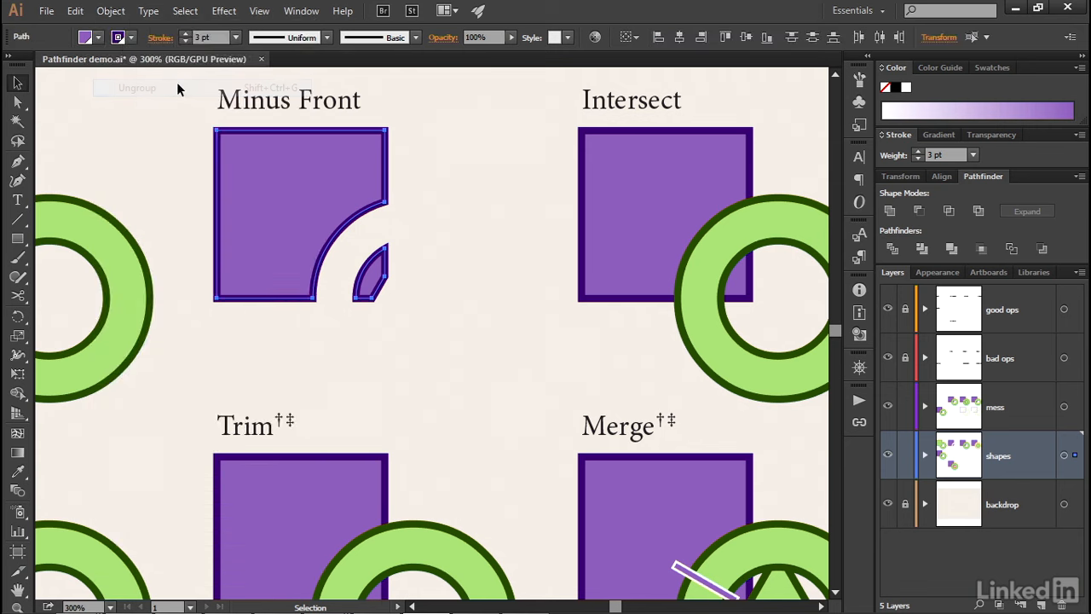
click(413, 234)
drag(388, 278, 405, 288)
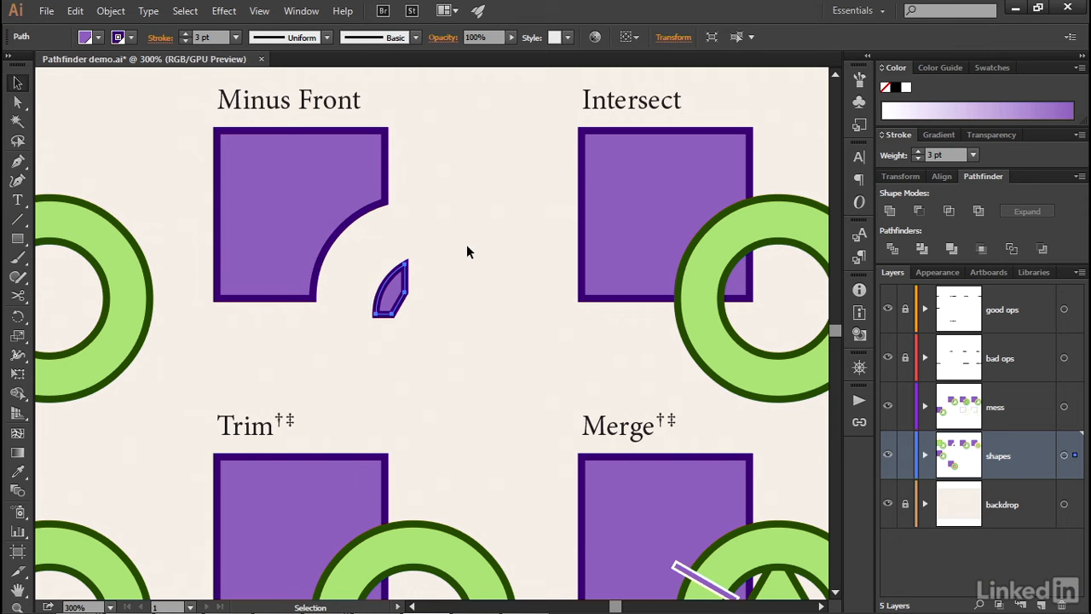
Step: Reduce the Intersect example's square and ring to their overlapping area with the Intersect operation
drag(674, 213, 261, 239)
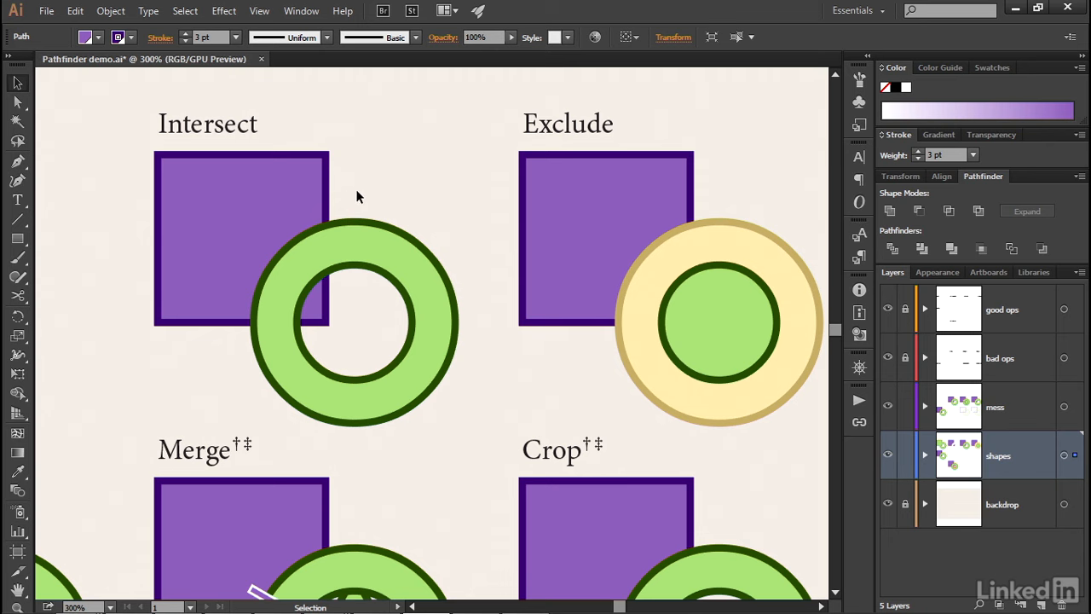
click(214, 309)
shift+click(290, 358)
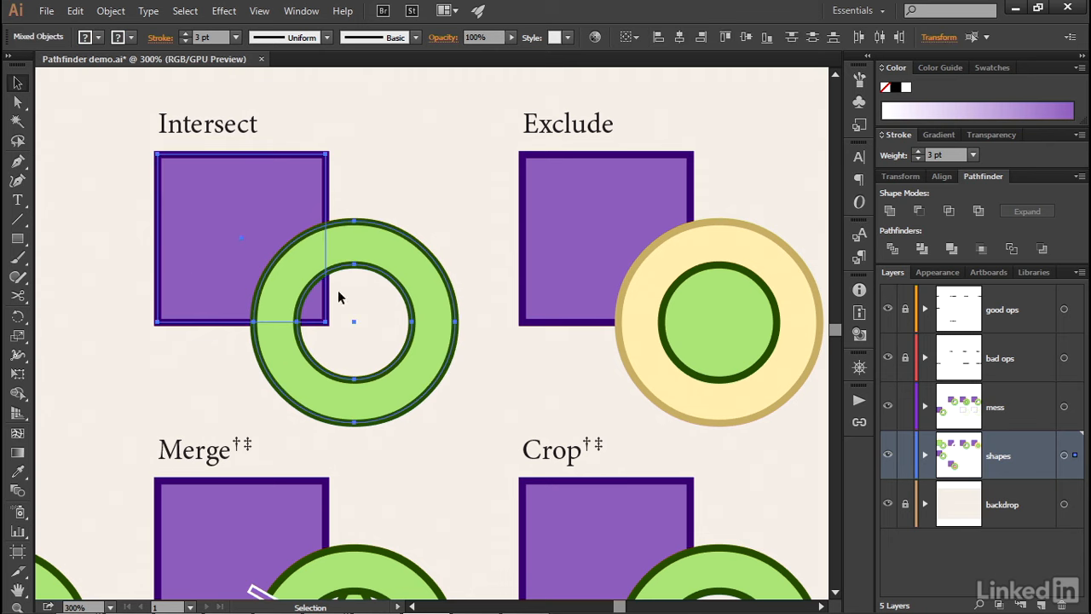
click(949, 211)
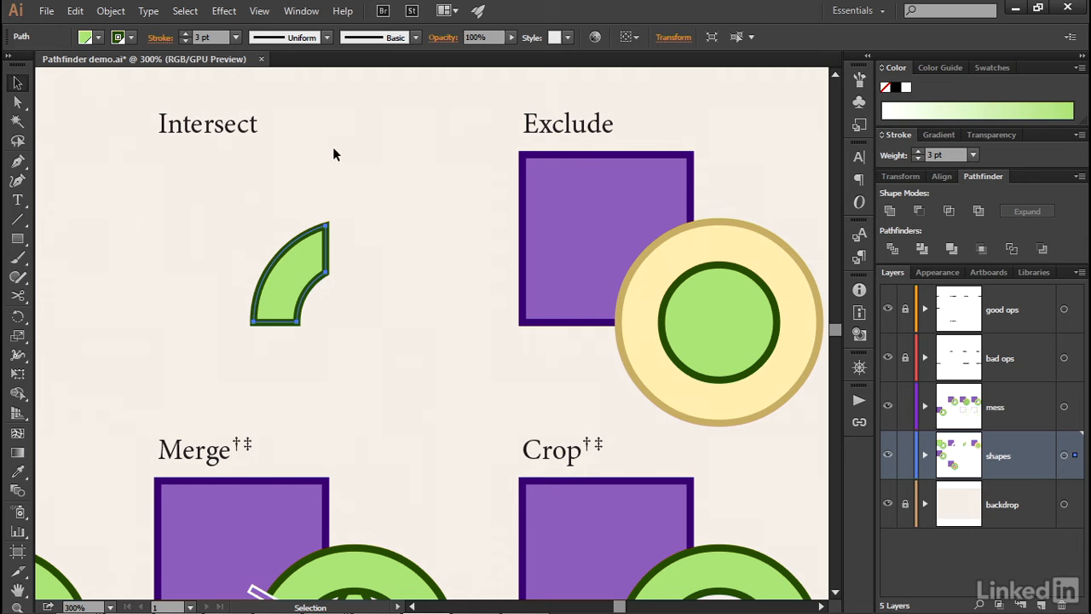
Step: Apply the Exclude operation to the Exclude example's purple square, cream circle and green circle
key(space)
drag(553, 271, 398, 278)
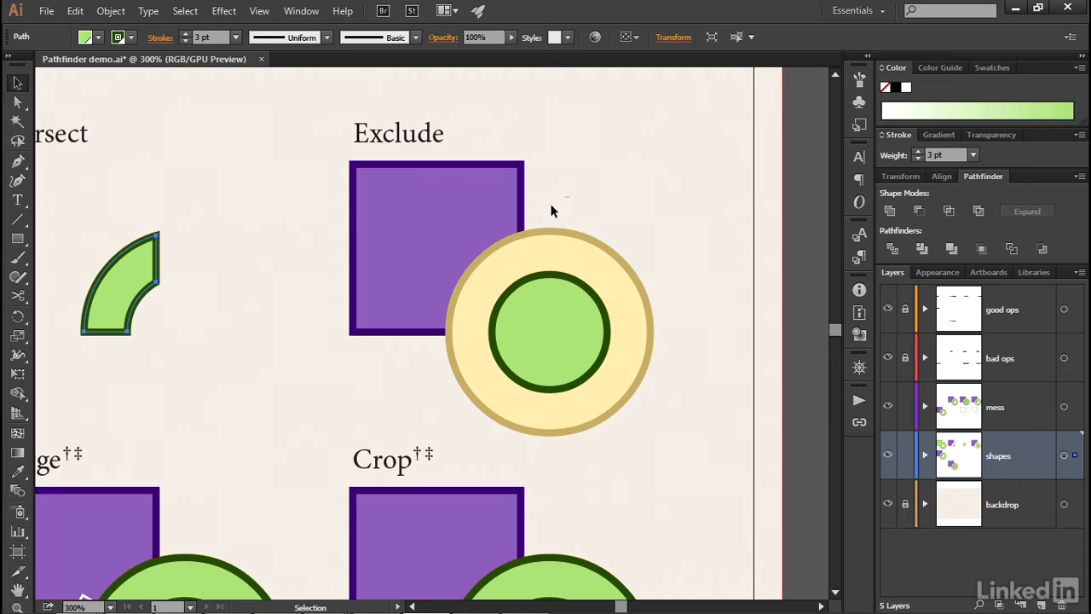
drag(555, 212, 404, 331)
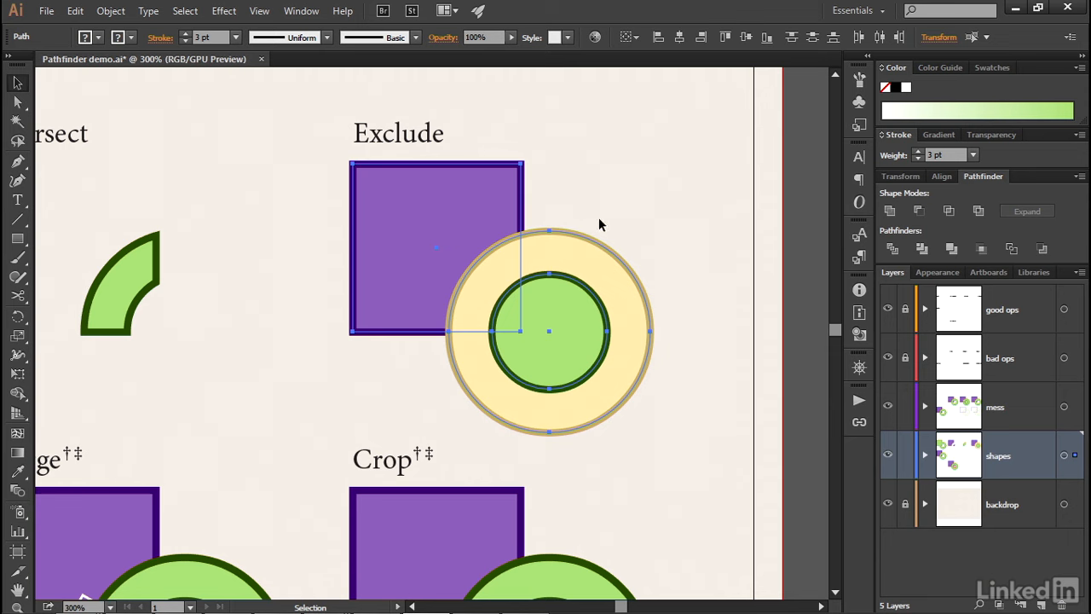
click(977, 216)
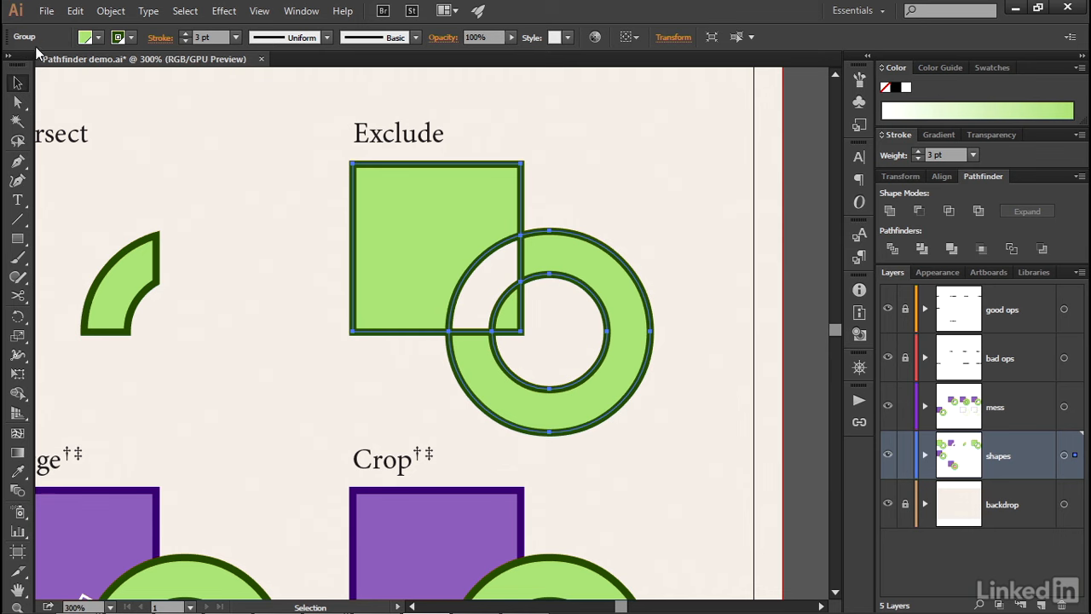
Step: Ungroup the Exclude pieces and move the large ring segment away from the square
key(ctrl)
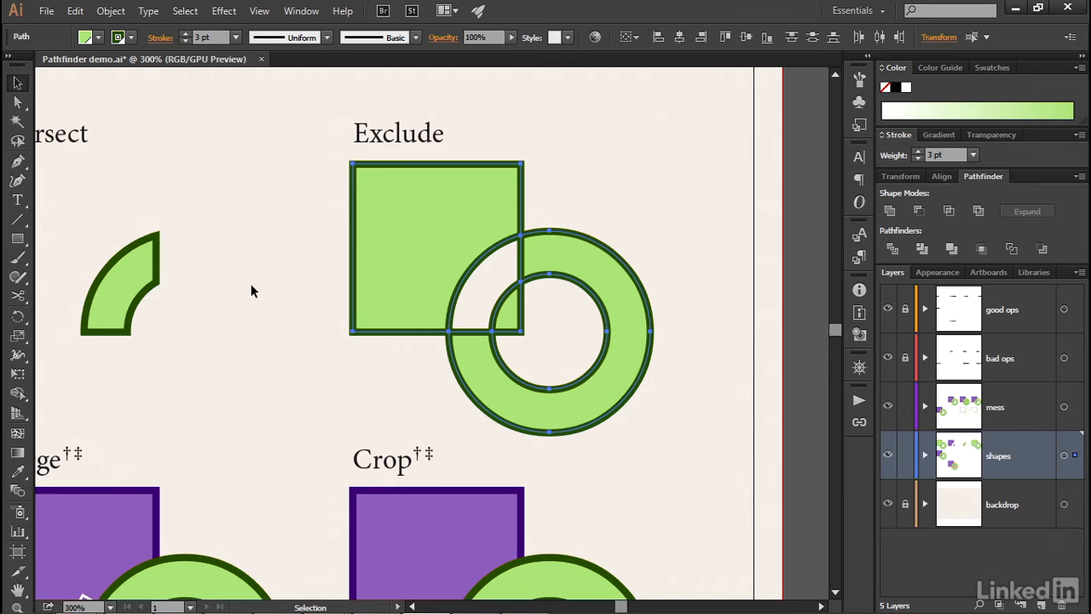
click(578, 178)
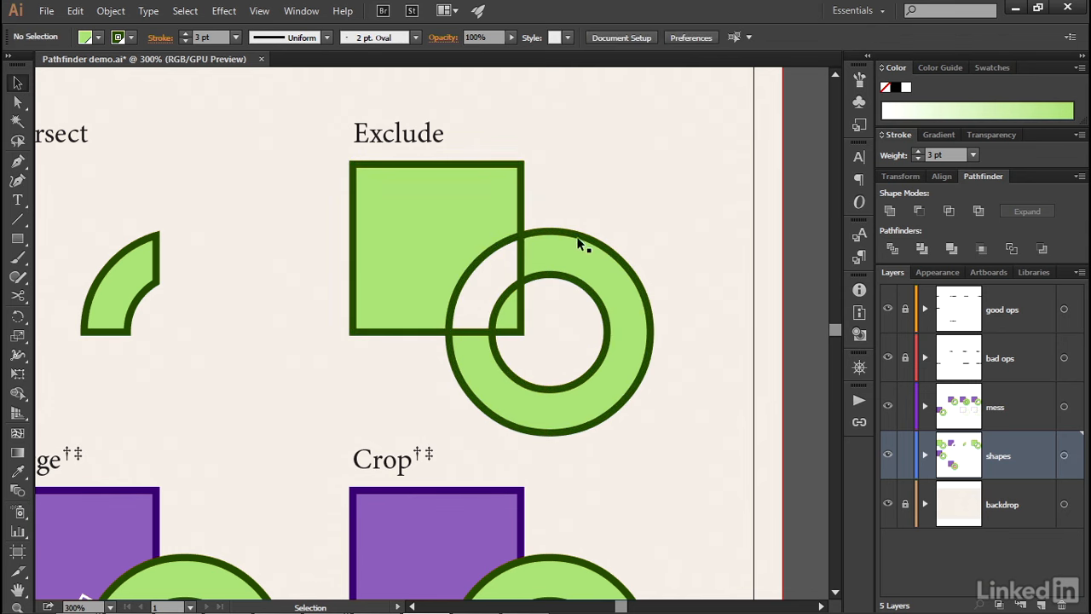
drag(578, 242, 631, 271)
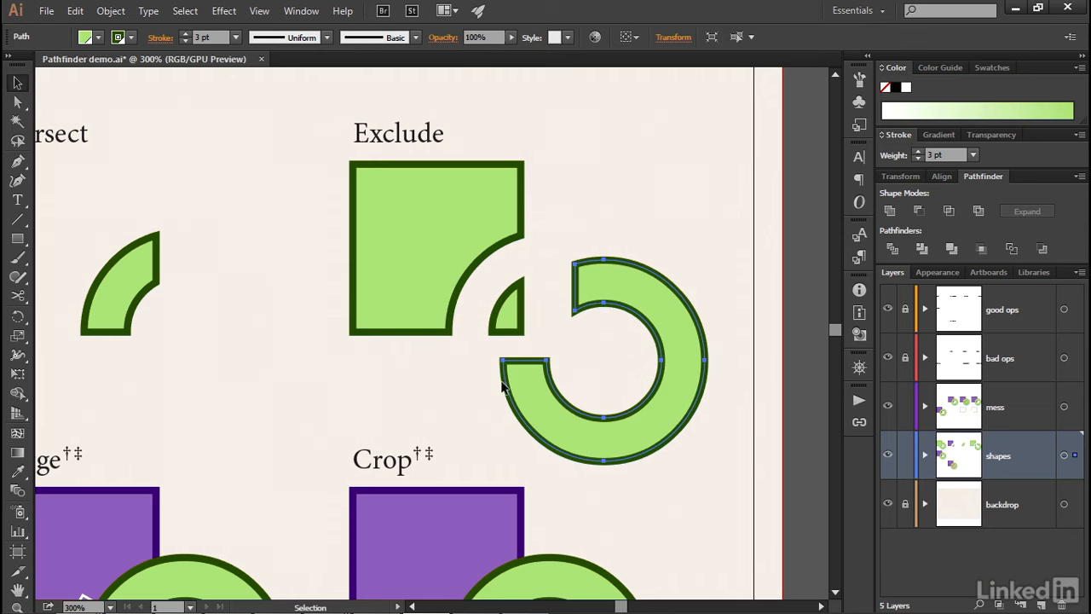
click(502, 329)
click(392, 251)
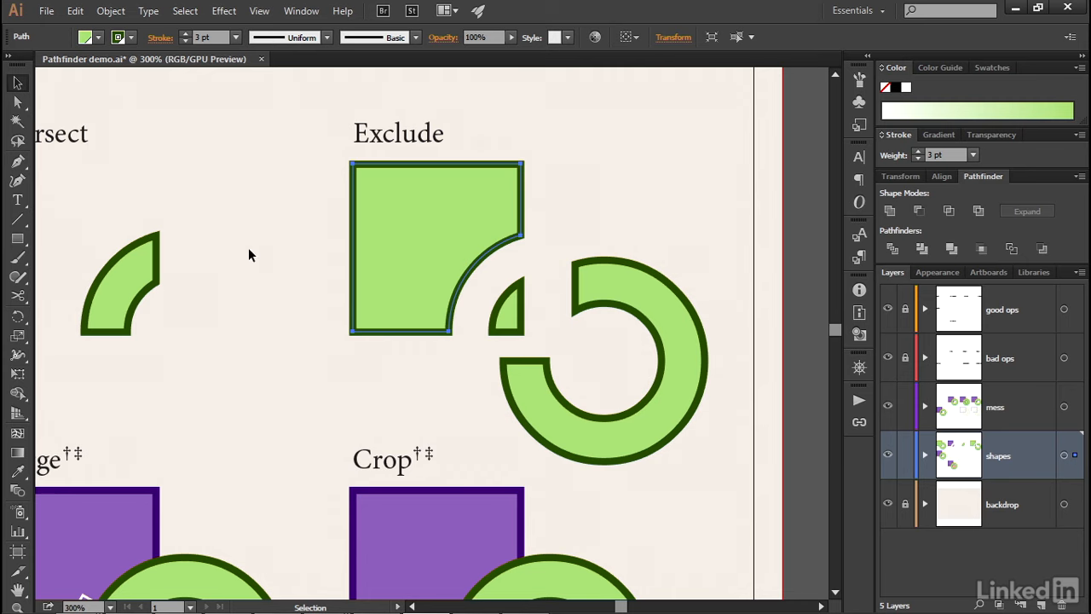
key(ctrl+0)
key(ctrl+plus)
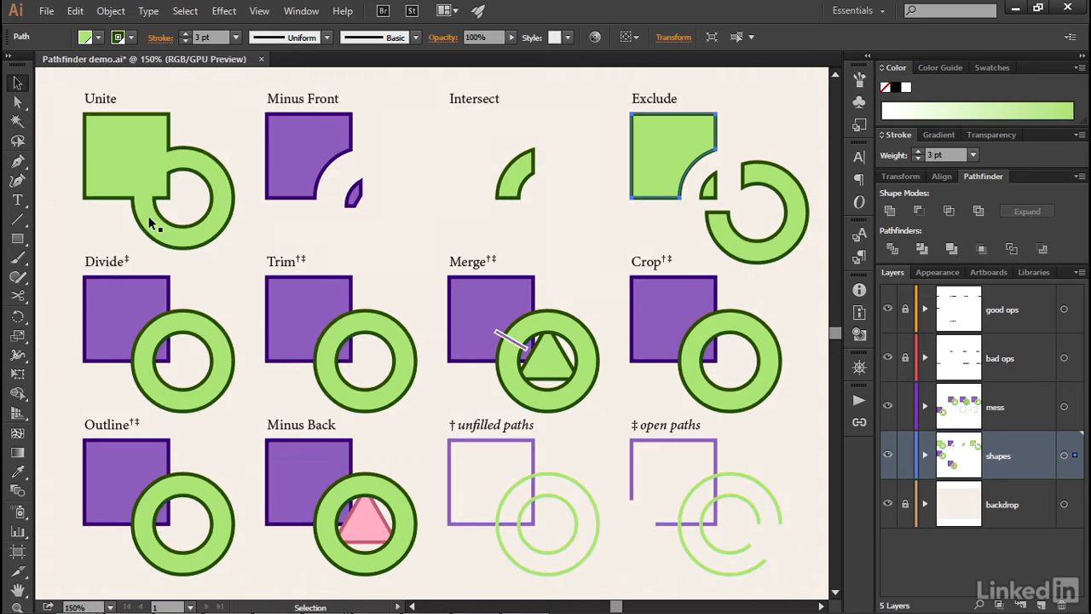